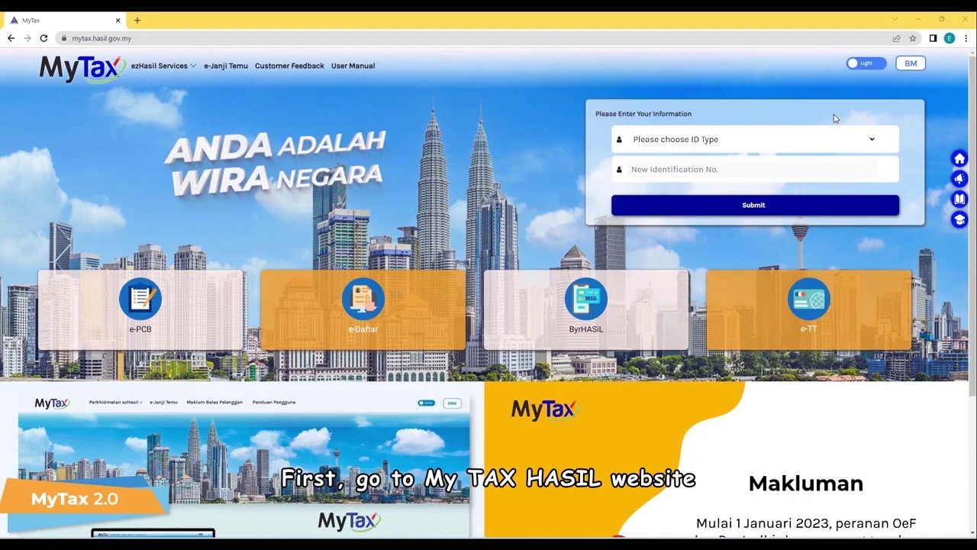
- Log in to MyTax by Identification Card No., entering the identification number and the account password
click(872, 141)
click(778, 164)
click(775, 176)
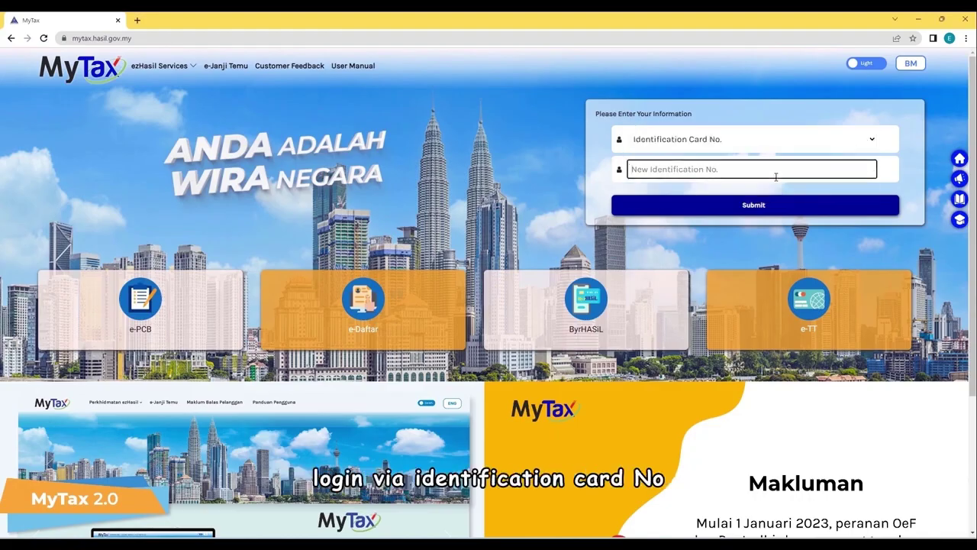
key(ctrl+v)
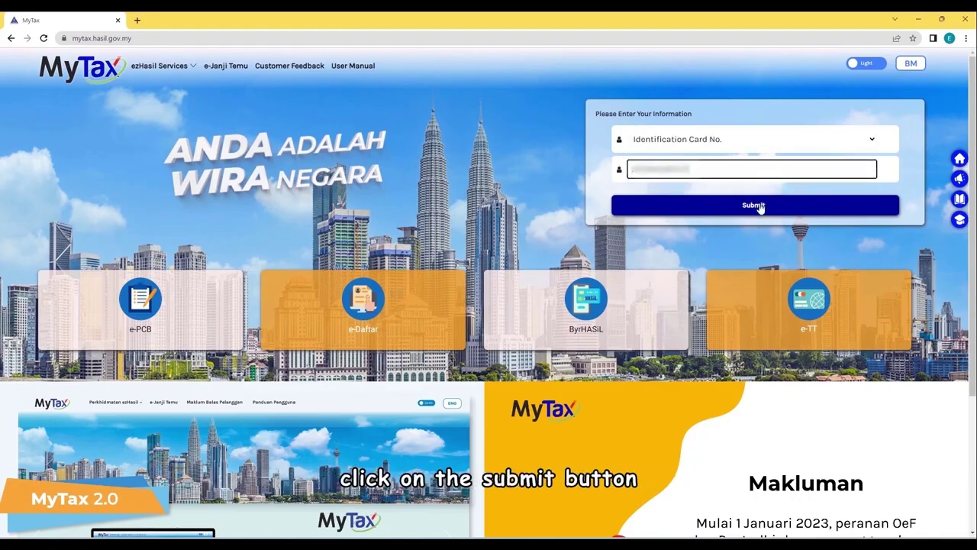
click(754, 205)
click(706, 162)
key(ctrl+v)
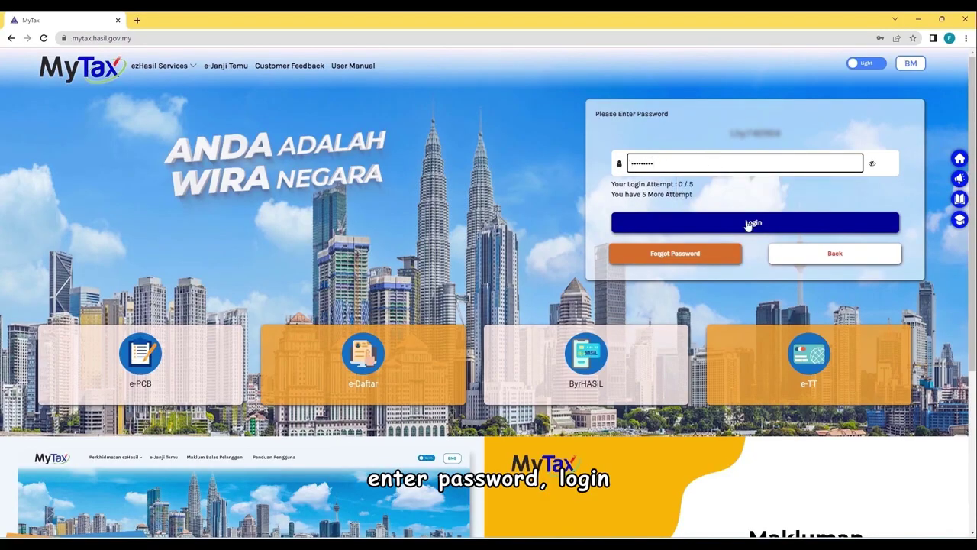
click(748, 223)
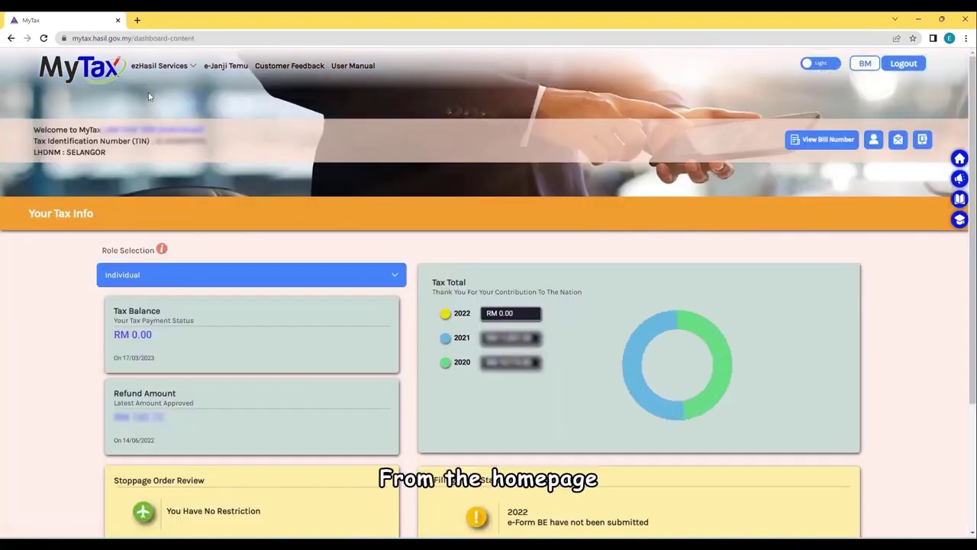
- Open the e-Data Praisi/e-CP8D service and confirm the company's employer number to reach its employer profile
click(156, 67)
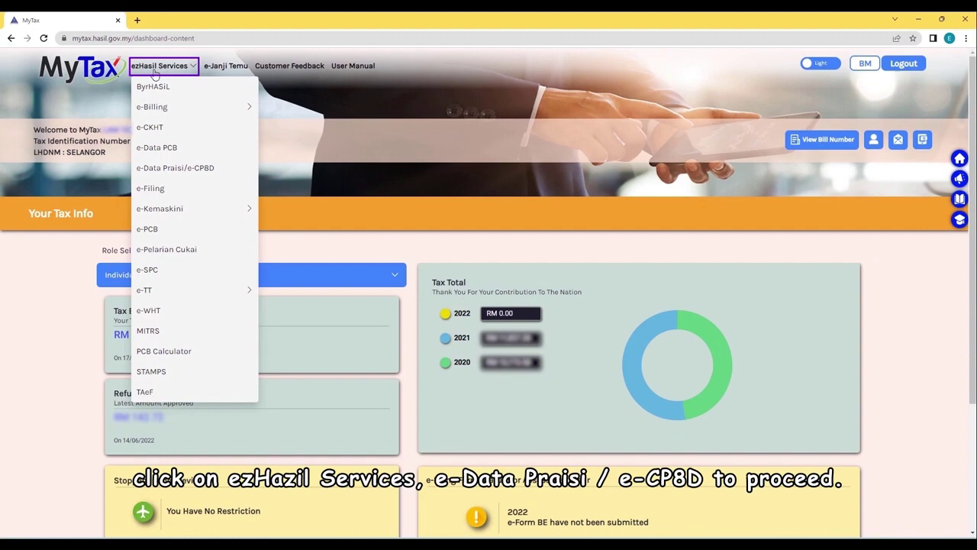
click(176, 168)
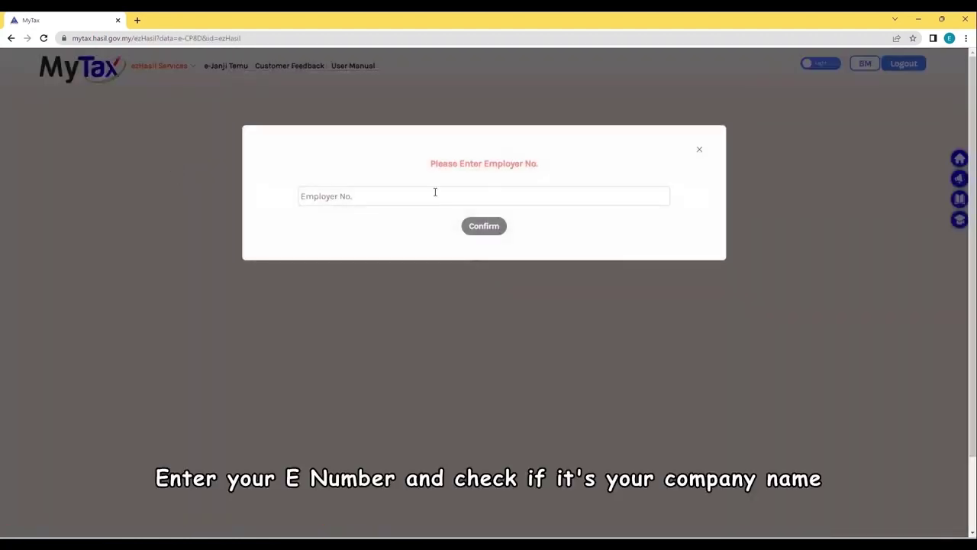
click(435, 192)
key(ctrl+v)
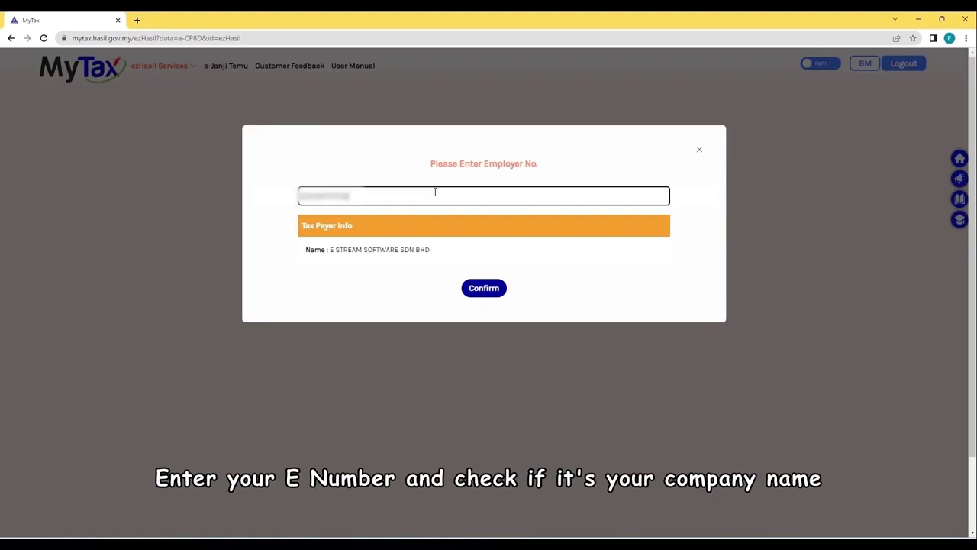
click(483, 288)
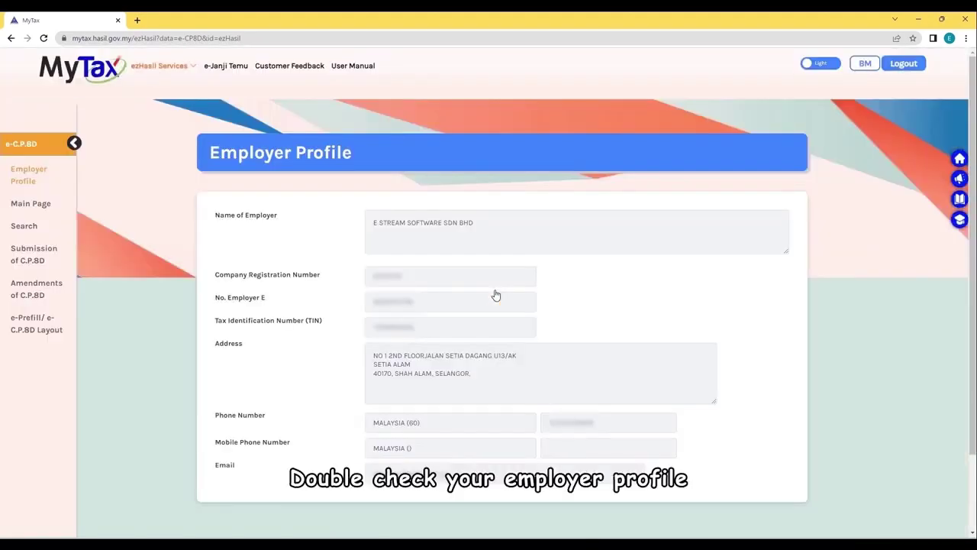
- Open the online form method of C.P.8D submission for remuneration year 2022 and review its entry fields
click(40, 253)
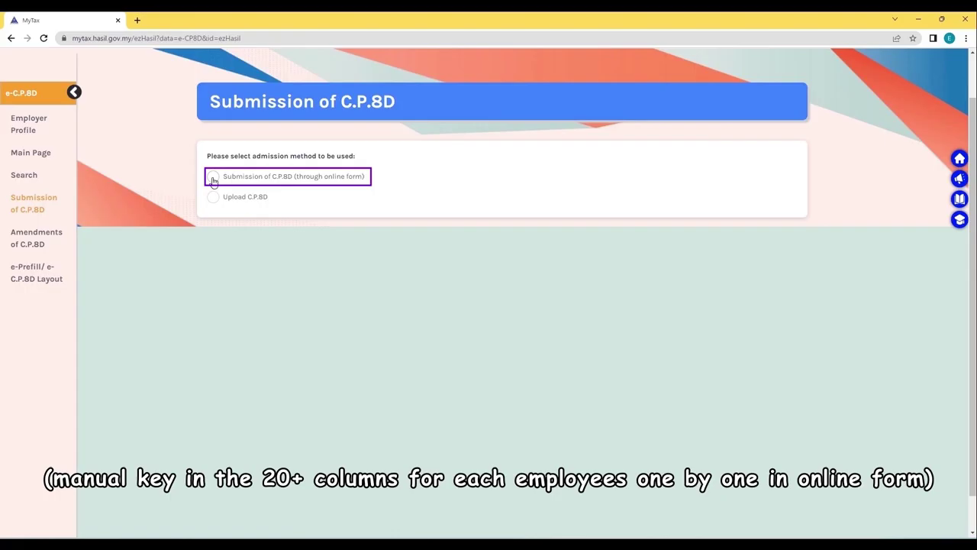
click(213, 178)
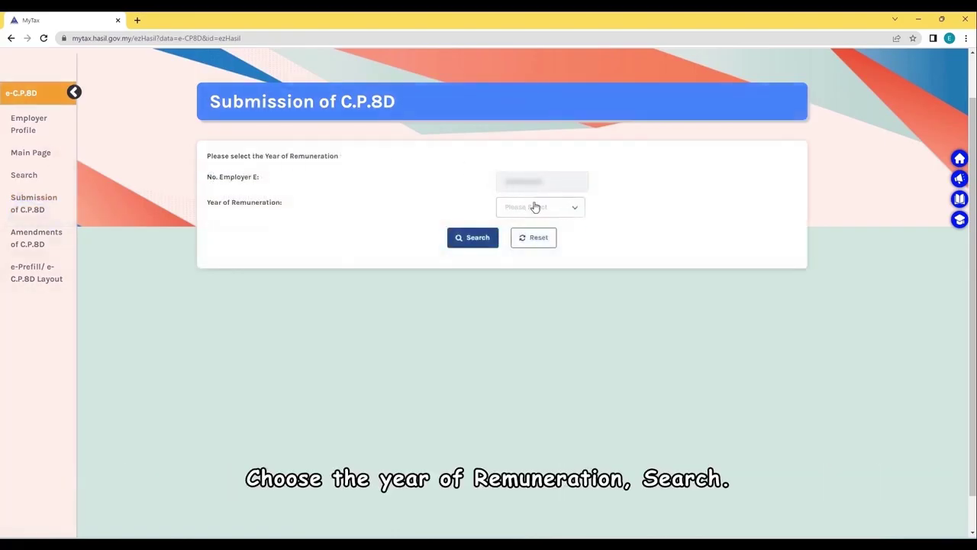
click(535, 207)
click(523, 230)
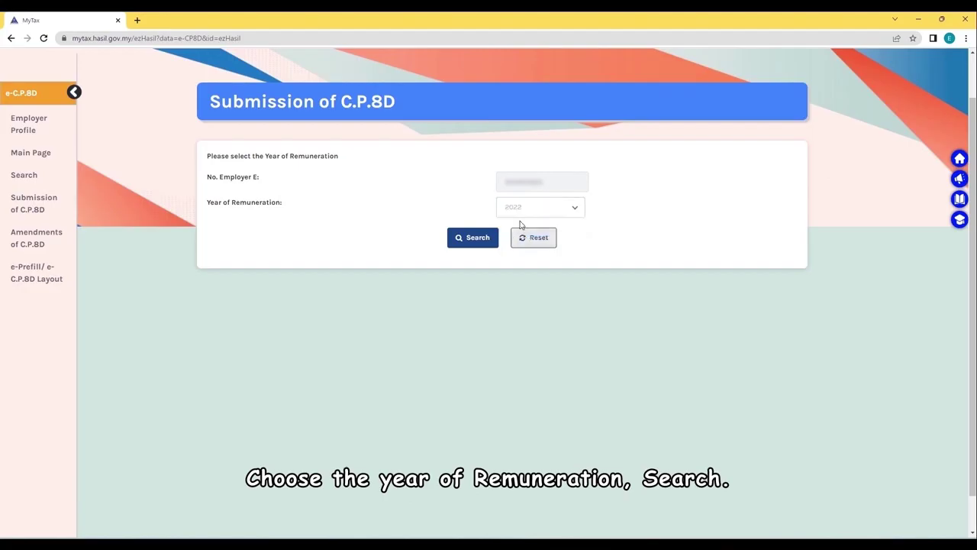
click(482, 238)
scroll(481, 238, down, 15)
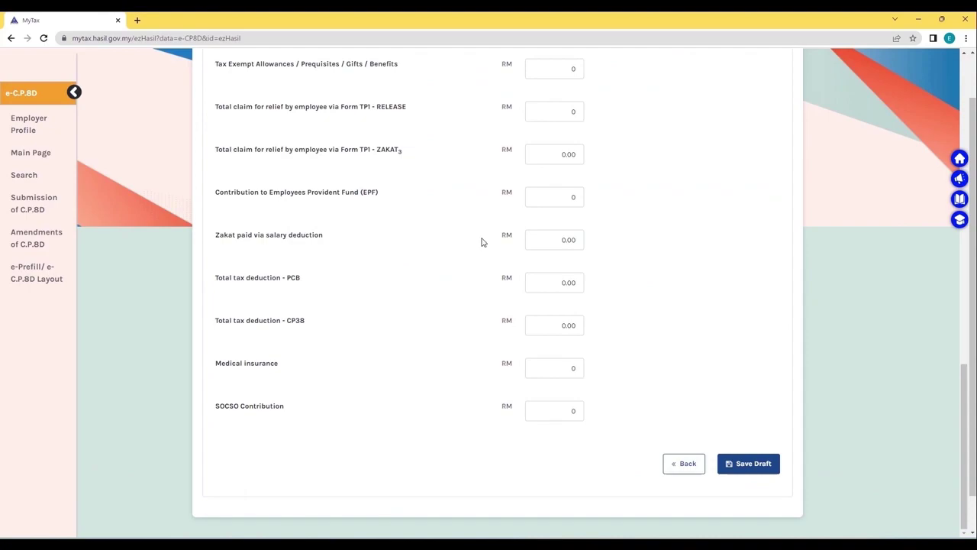
scroll(480, 242, up, 15)
scroll(480, 242, up, 1)
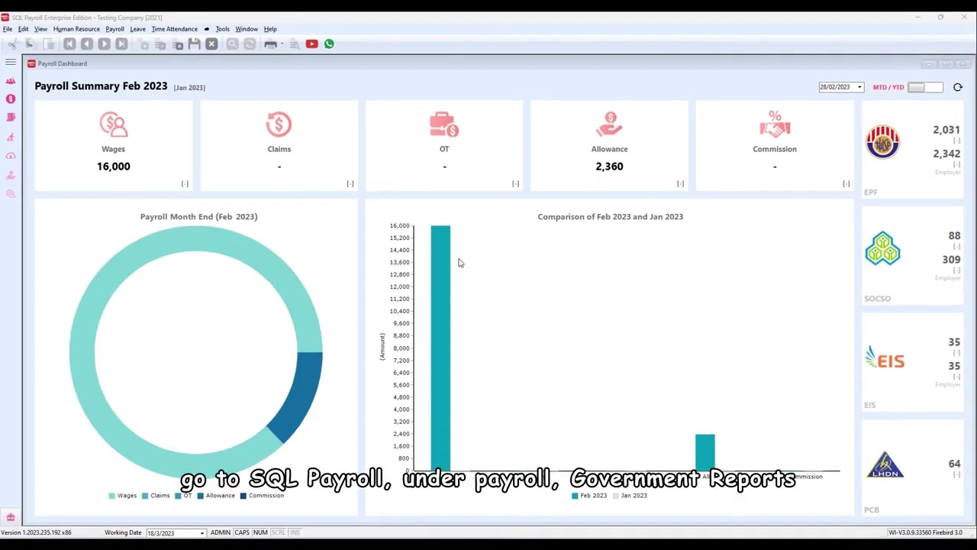
- In SQL Payroll, generate the Income Tax CP 8D report for 2022 and export it for submission via magnetic media
click(116, 29)
mouse_move(172, 194)
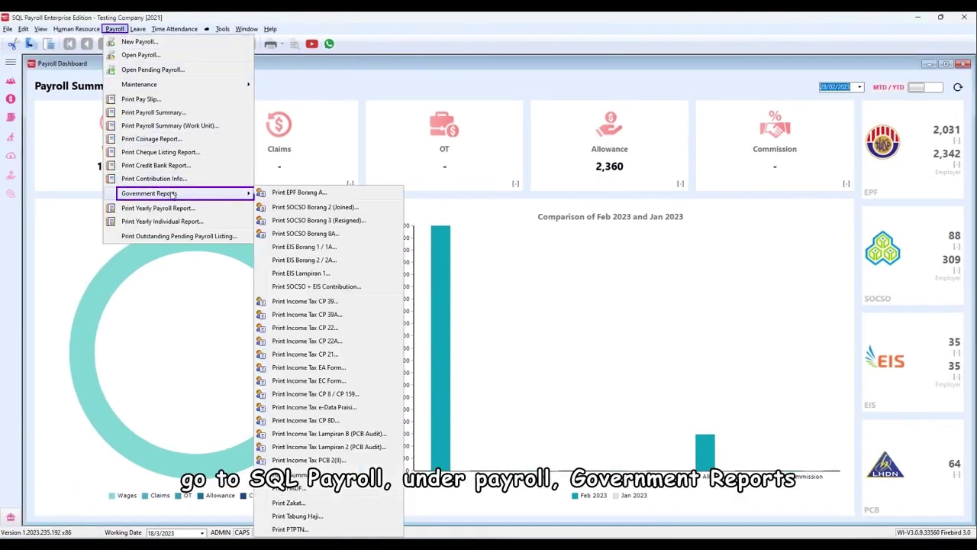
click(322, 426)
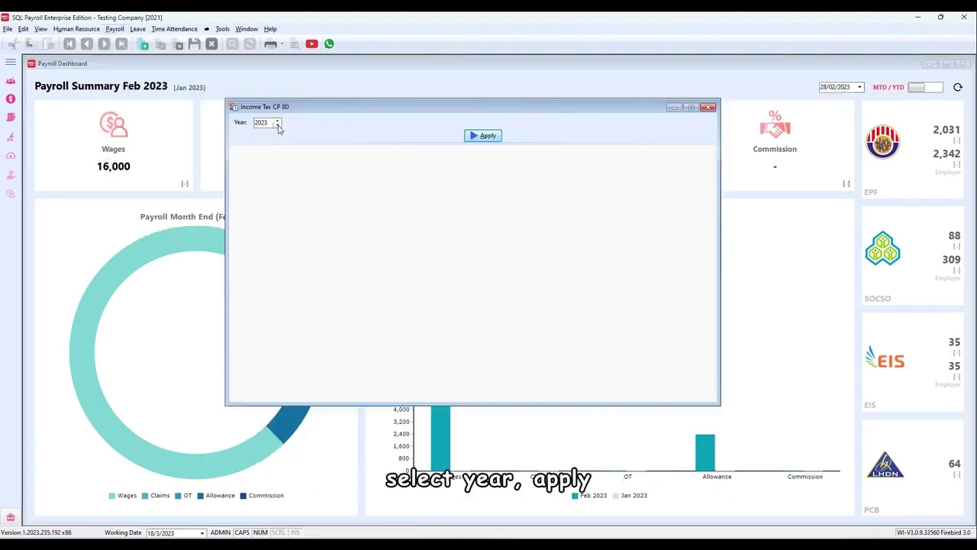
click(277, 124)
click(482, 136)
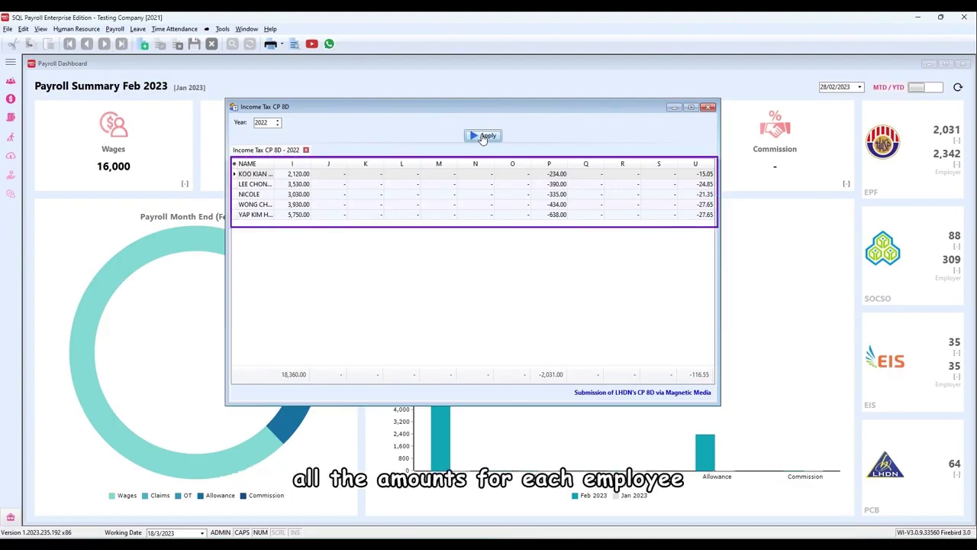
click(654, 392)
click(510, 293)
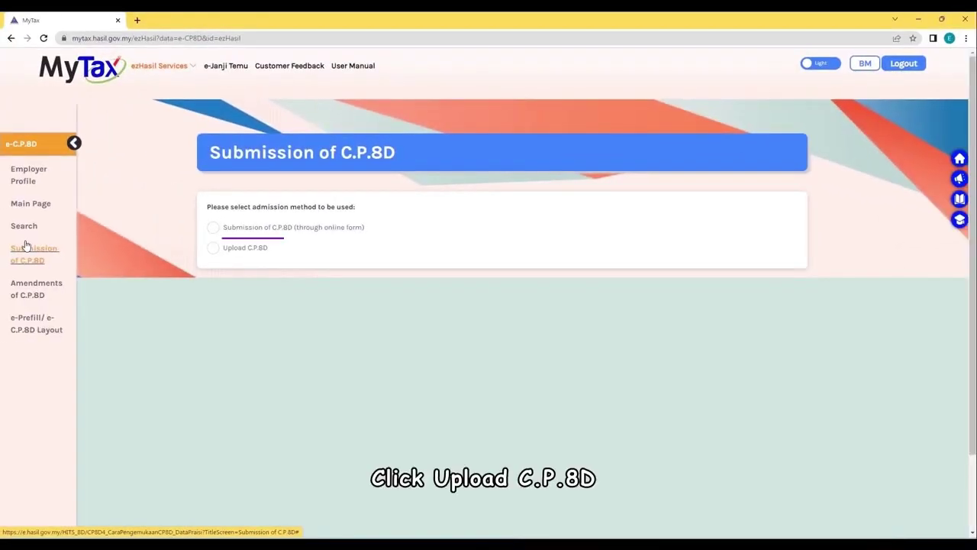
- In MyTax, upload the exported C.P.8D text file from the Downloads folder for remuneration year 2022
click(216, 255)
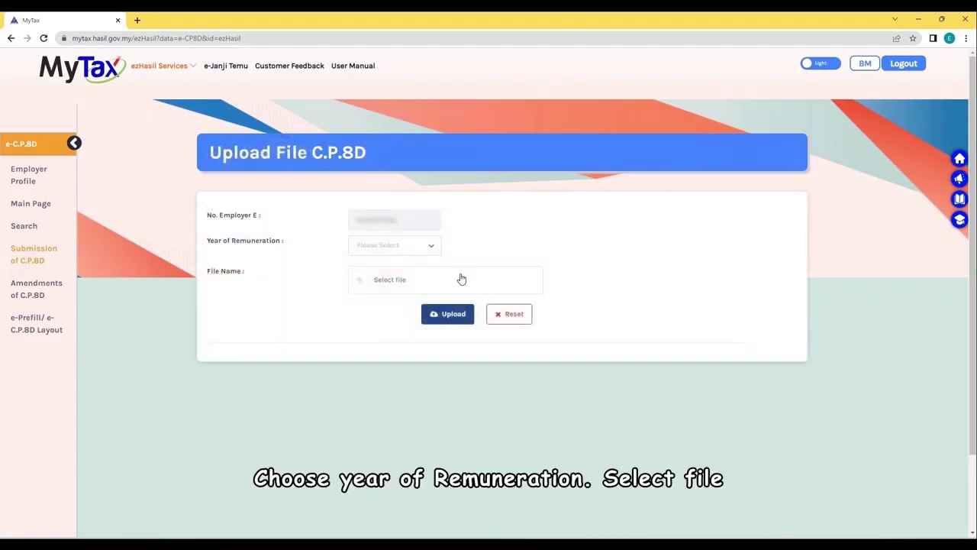
click(419, 246)
click(398, 271)
click(397, 281)
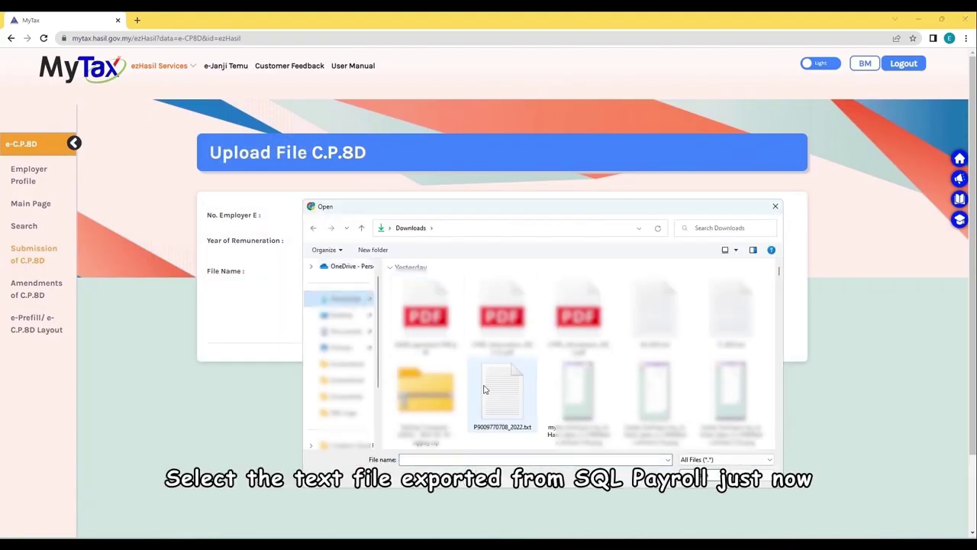
click(510, 385)
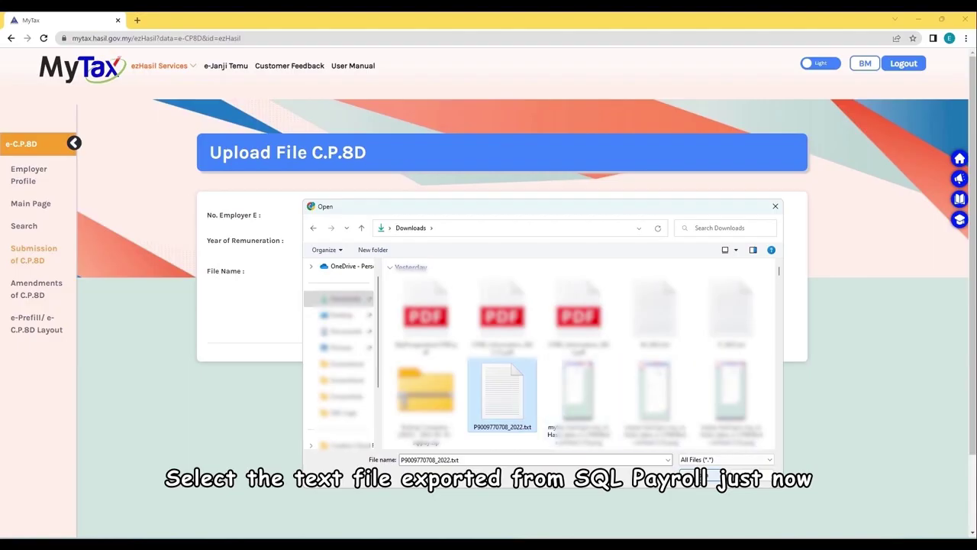
click(706, 477)
click(459, 319)
- Review the uploaded employee records, including the benefit and allowance columns, through to the last page
scroll(484, 355, down, 4)
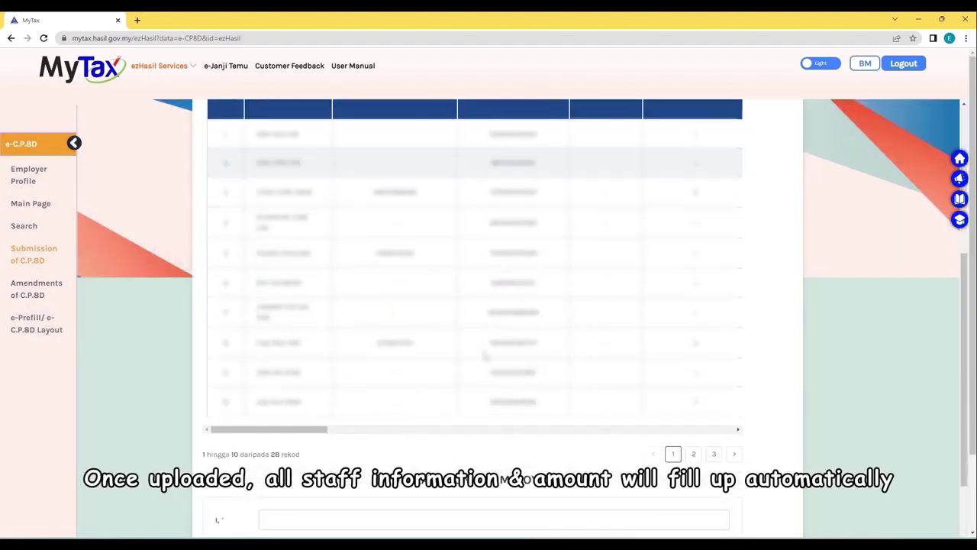
scroll(484, 354, up, 1)
scroll(484, 354, right, 10)
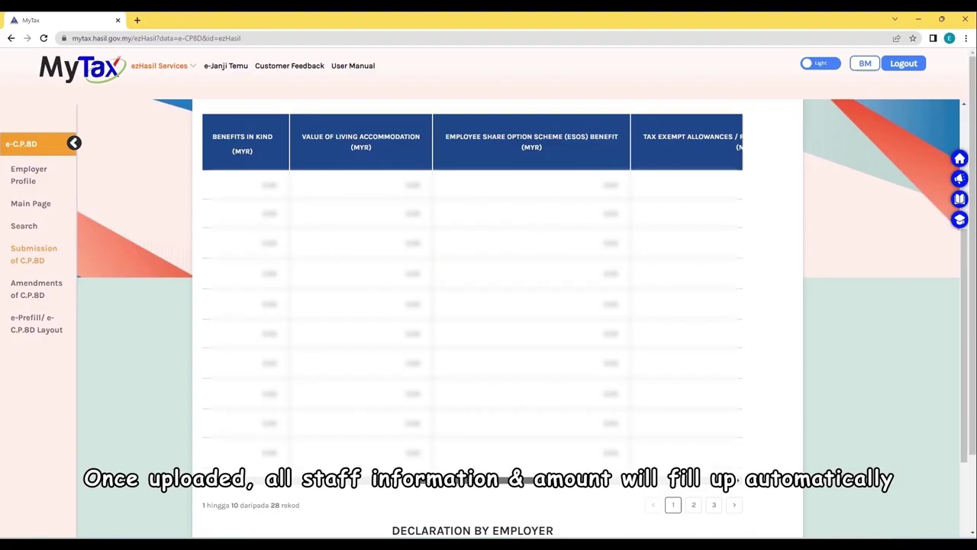
scroll(473, 306, left, 10)
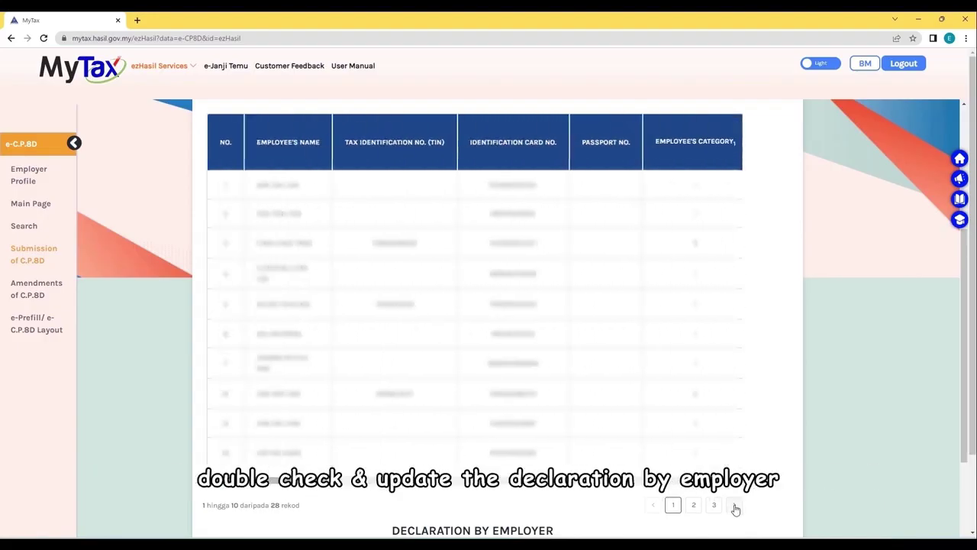
double_click(734, 509)
- Submit the Declaration by Employer with the declarant's name, identification number and position DIRECTOR, and print the confirmation
scroll(735, 509, down, 4)
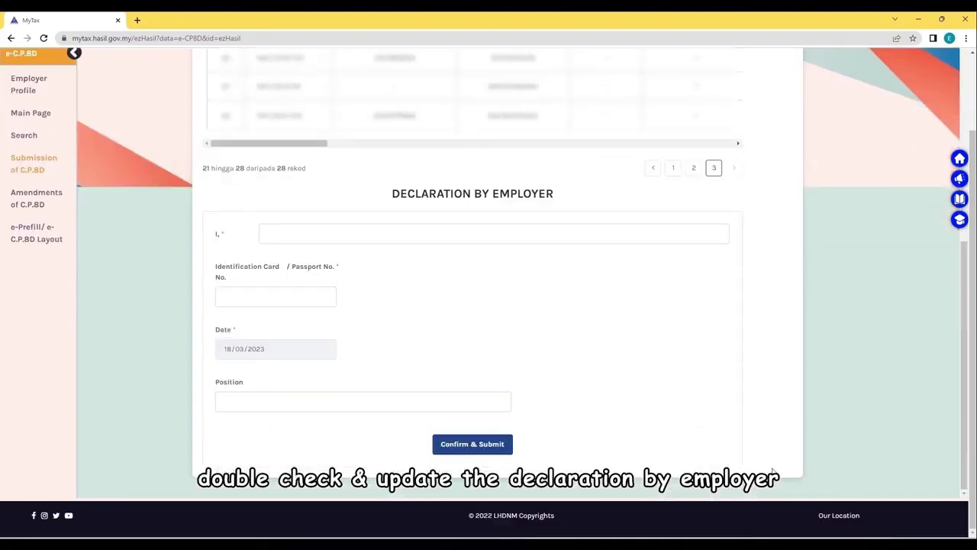
click(342, 231)
click(328, 259)
click(263, 294)
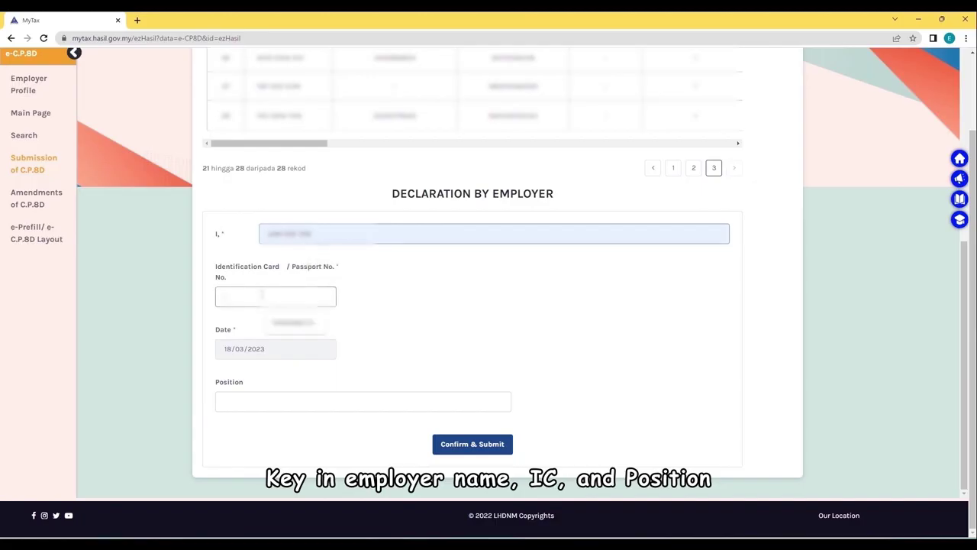
click(294, 322)
click(257, 398)
key(Down)
key(Return)
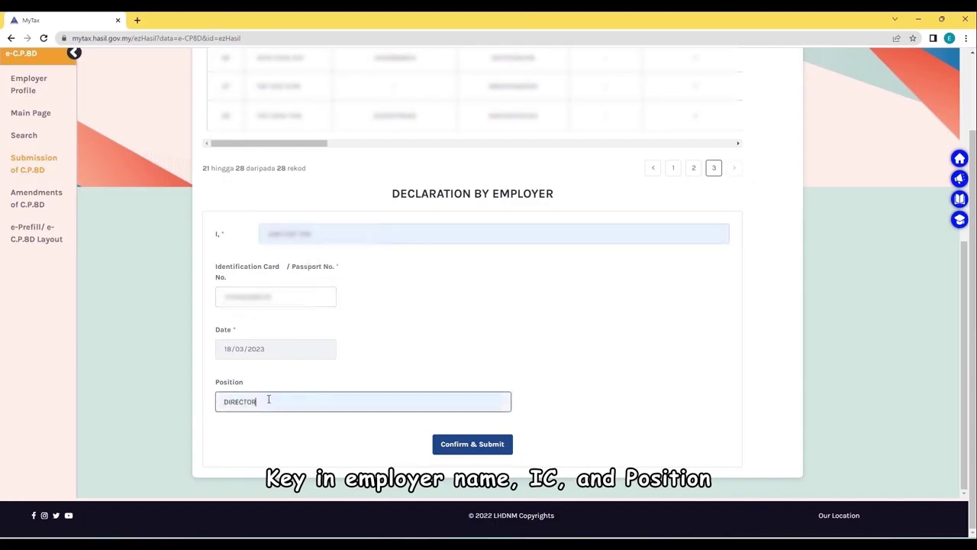
click(492, 446)
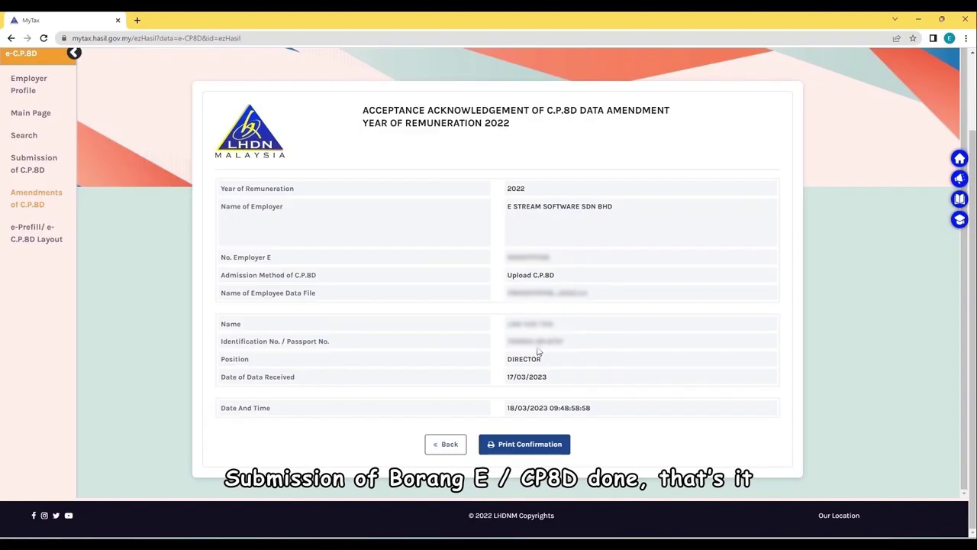
click(538, 450)
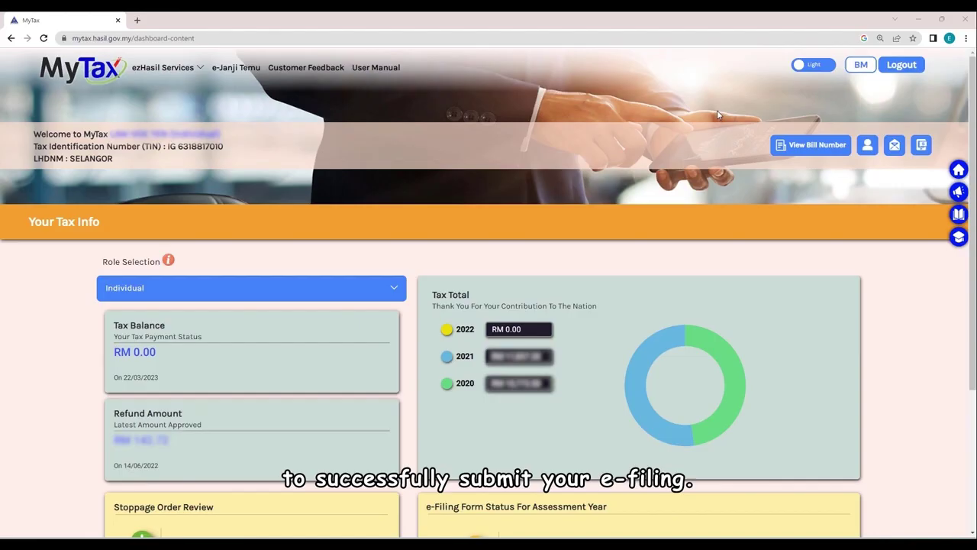
- Open the e-Form page under e-Filing and start the e-E employer return for assessment year 2022
click(189, 68)
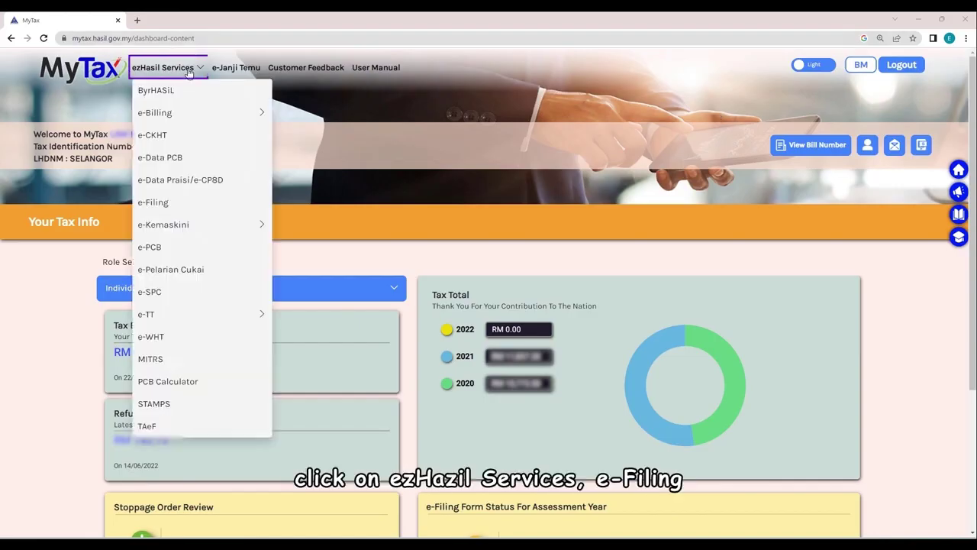
click(183, 202)
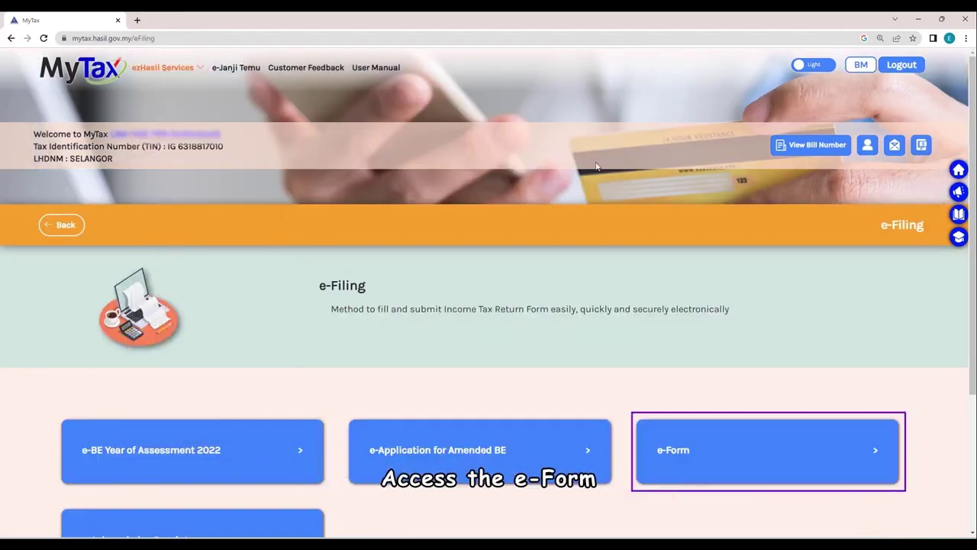
click(815, 451)
scroll(664, 267, down, 2)
click(769, 494)
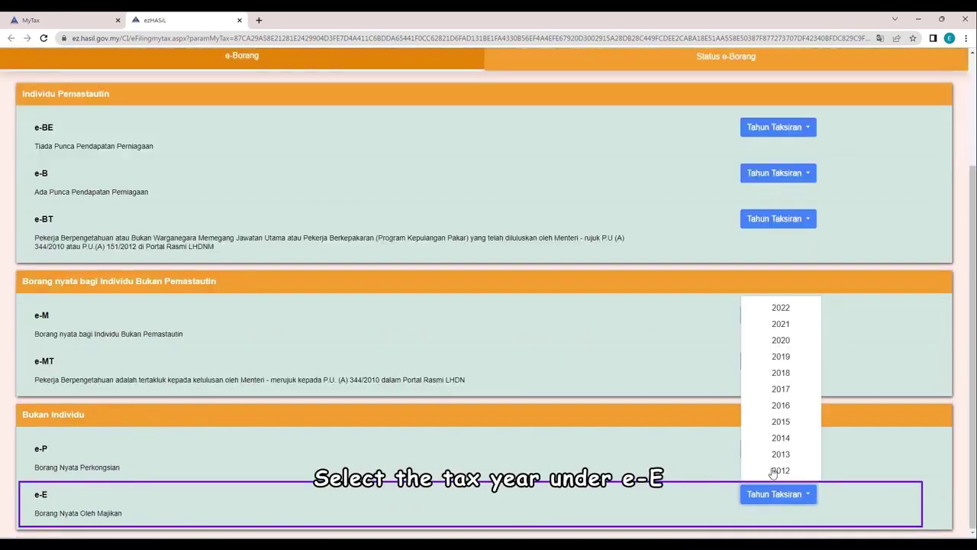
click(797, 308)
- Enter the company's income tax number for the e-E form and proceed to the employer profile
click(694, 330)
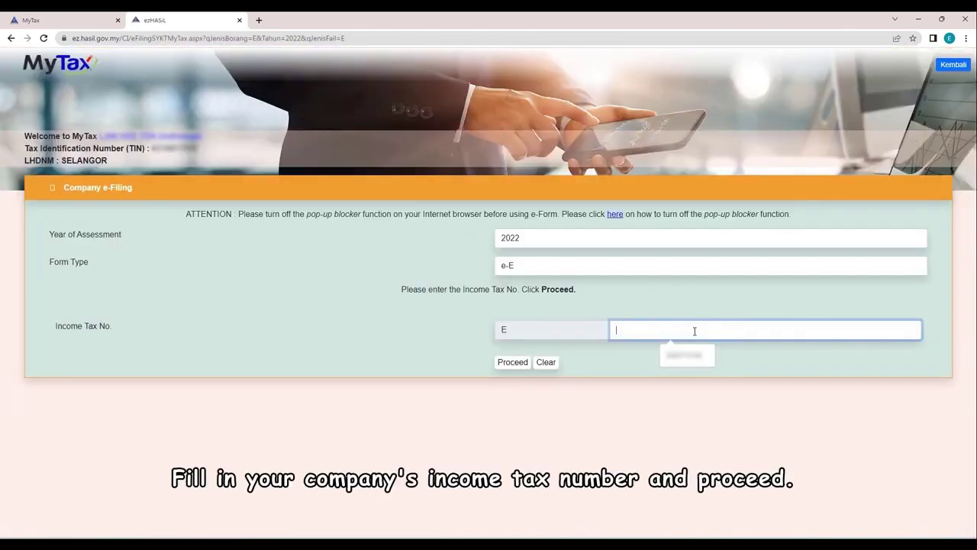
click(686, 354)
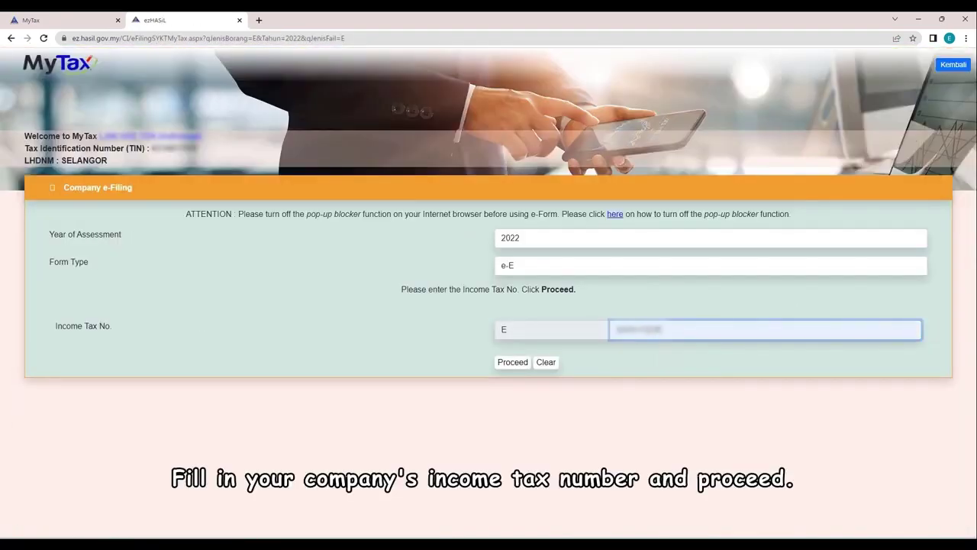
click(508, 363)
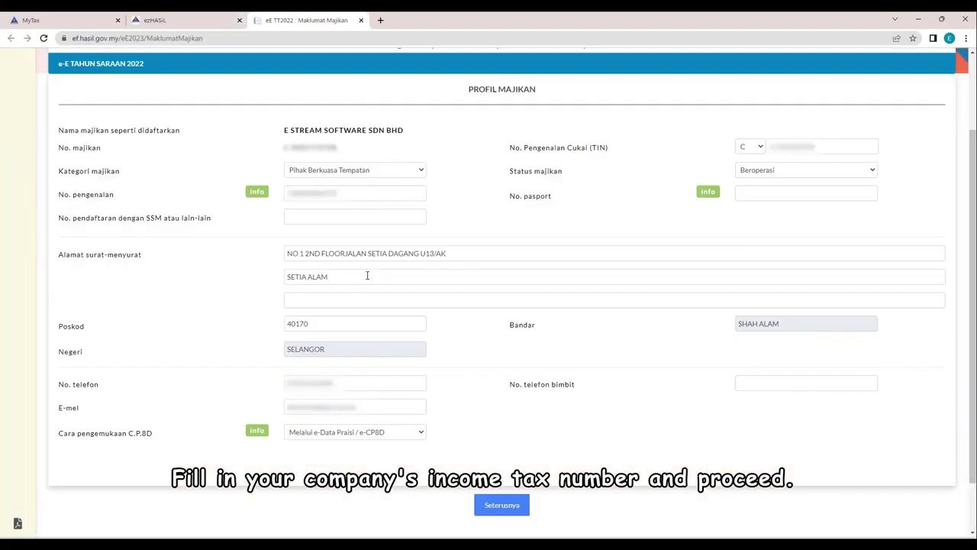
- Set the C.P.8D submission method to Melalui e-Data Praisi / e-CP8D in the employer profile and proceed to the employee information
click(404, 435)
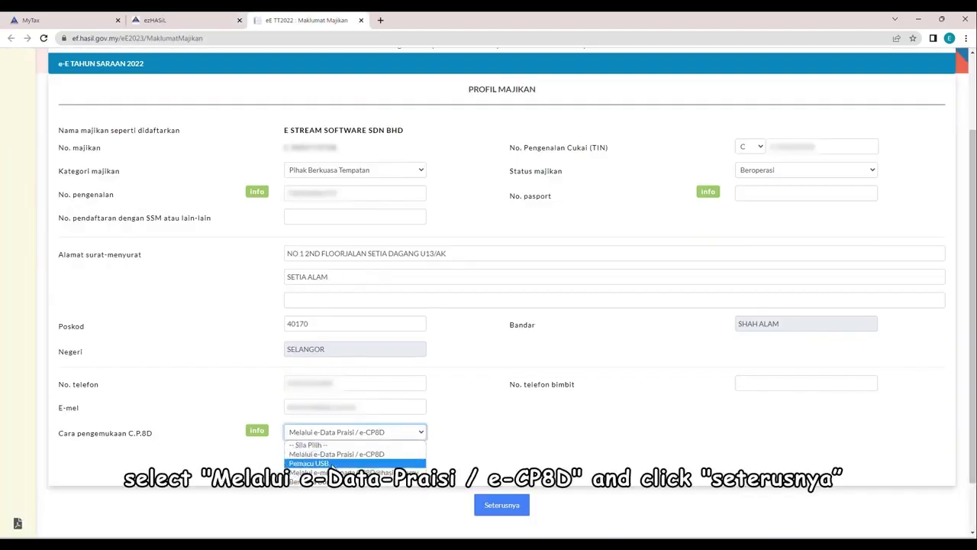
click(372, 454)
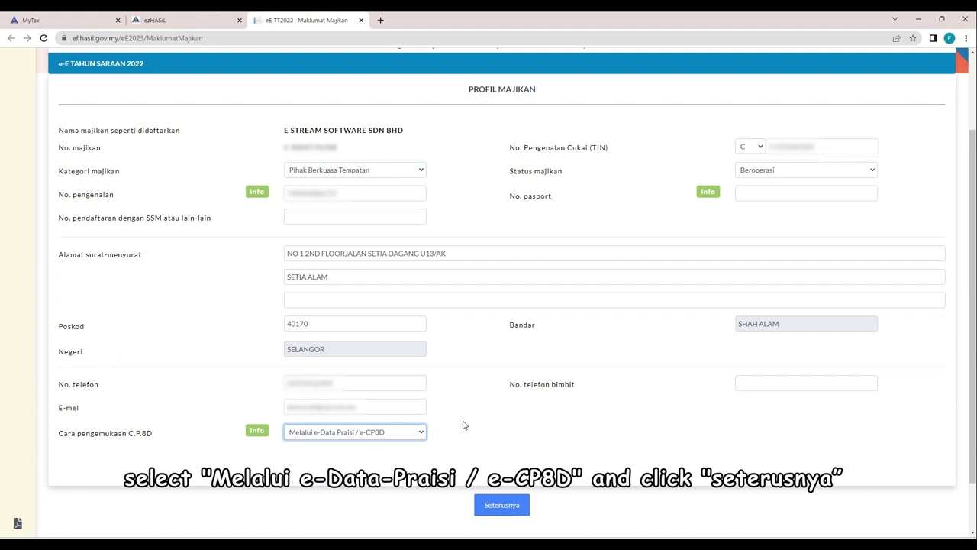
click(502, 505)
- Enter 23 employees as at 31/12/2022, 6 new employees, 22 subjected to MTD and 5 who ceased employment or died, and save the page
text(23)
key(Tab)
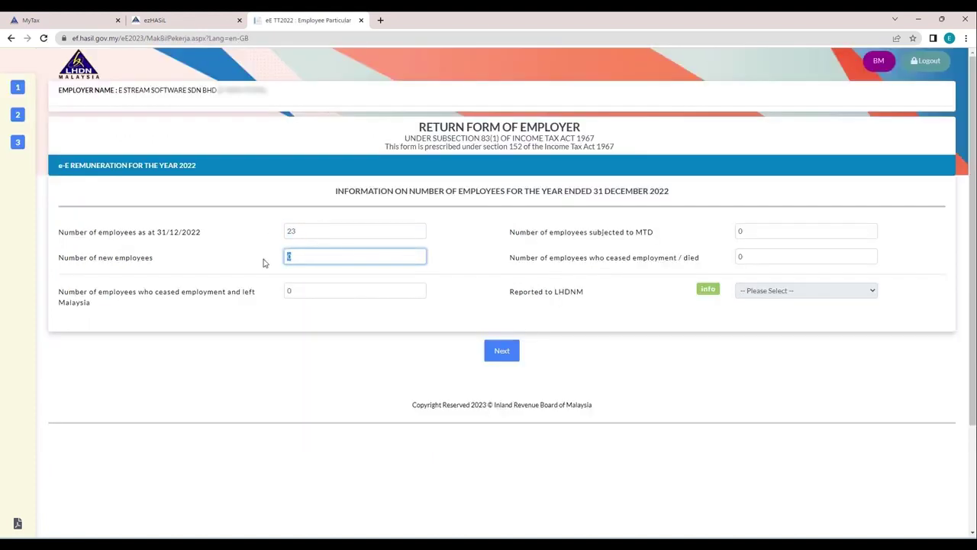
text(6)
click(756, 230)
text(22)
click(756, 257)
text(5)
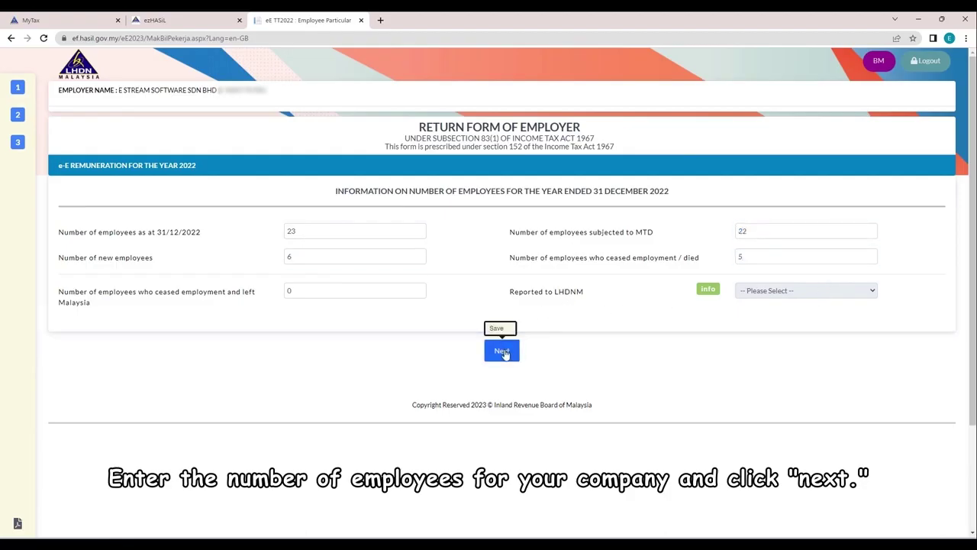
click(501, 351)
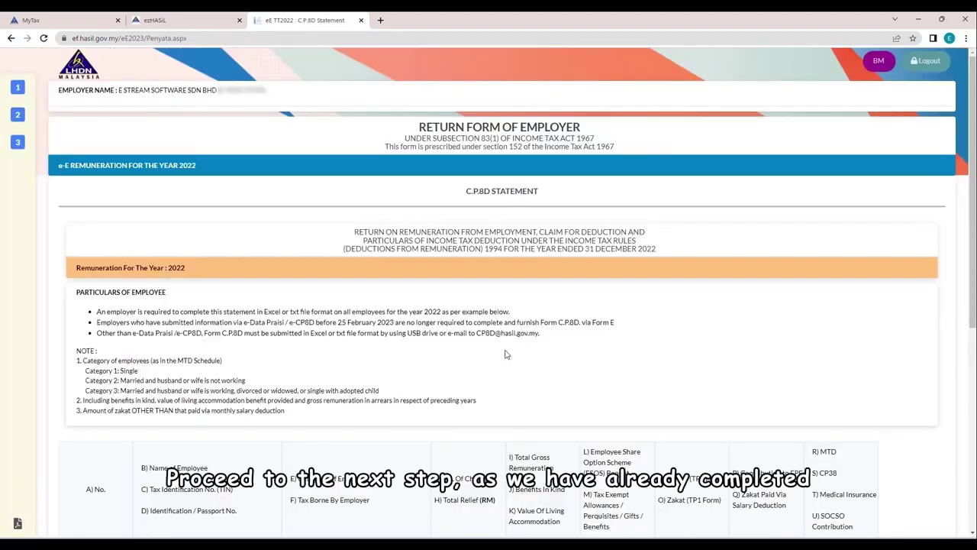
- Leave the C.P.8D Statement's employee particulars blank and proceed to the declaration
scroll(525, 311, down, 1)
scroll(525, 311, down, 3)
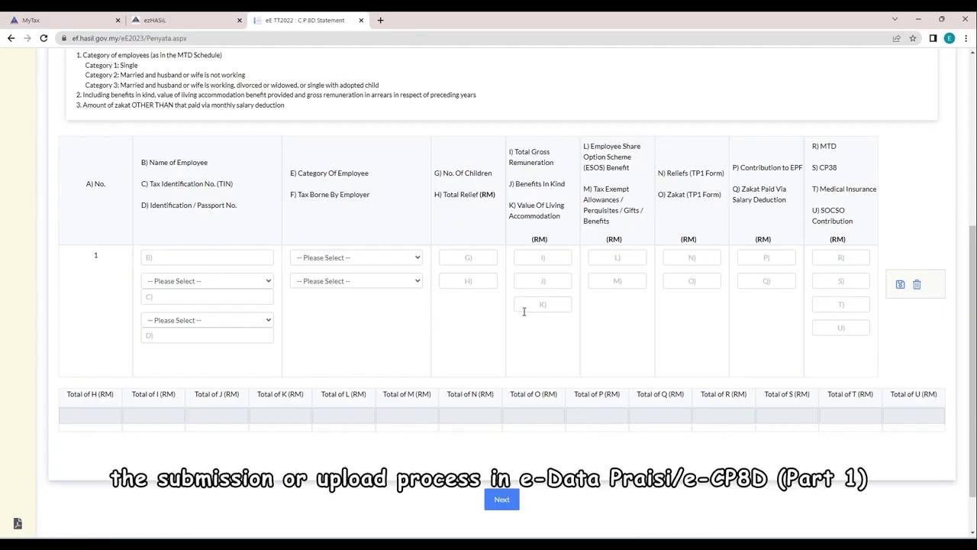
click(501, 499)
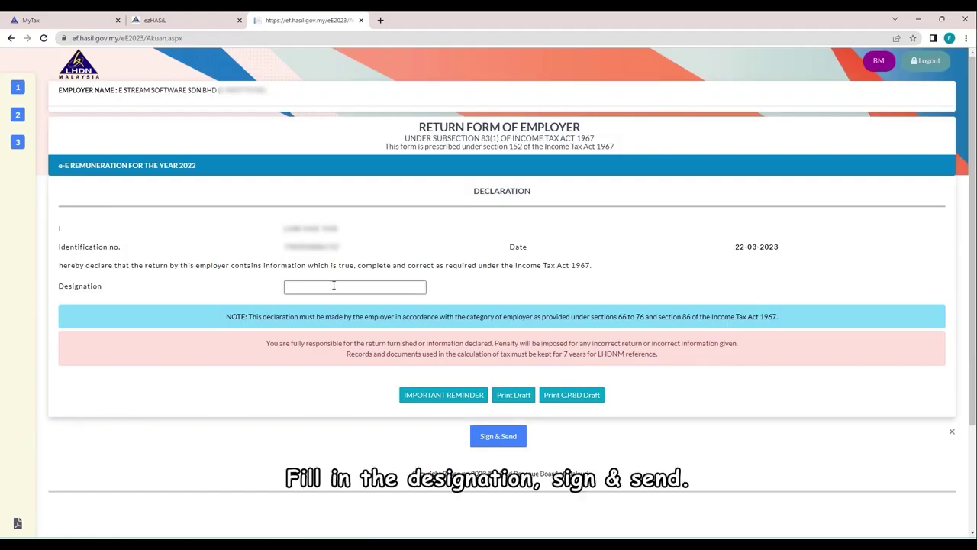
- Fill in the declaration's designation as DIRECTOR and start signing and sending the e-E return
click(333, 285)
text(DIRECTOR)
click(507, 441)
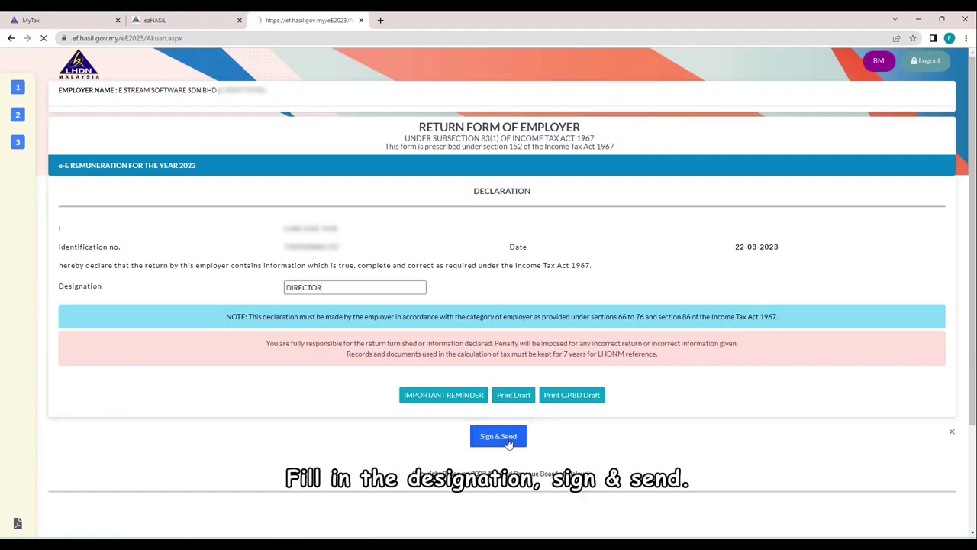
- Sign the e-E return with the declarant's identification number and password, and open the e-E form for printing
click(516, 145)
key(ctrl+v)
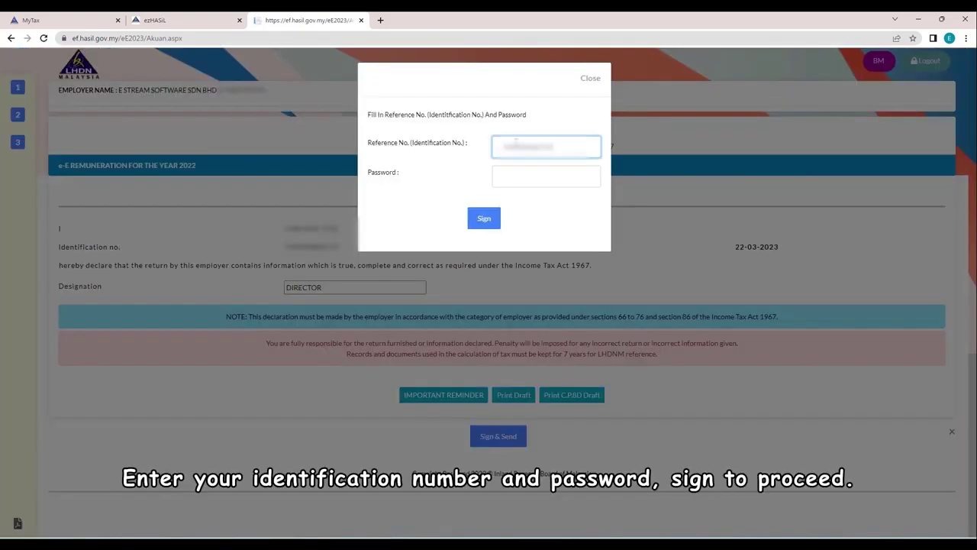
click(524, 177)
key(ctrl+v)
click(489, 221)
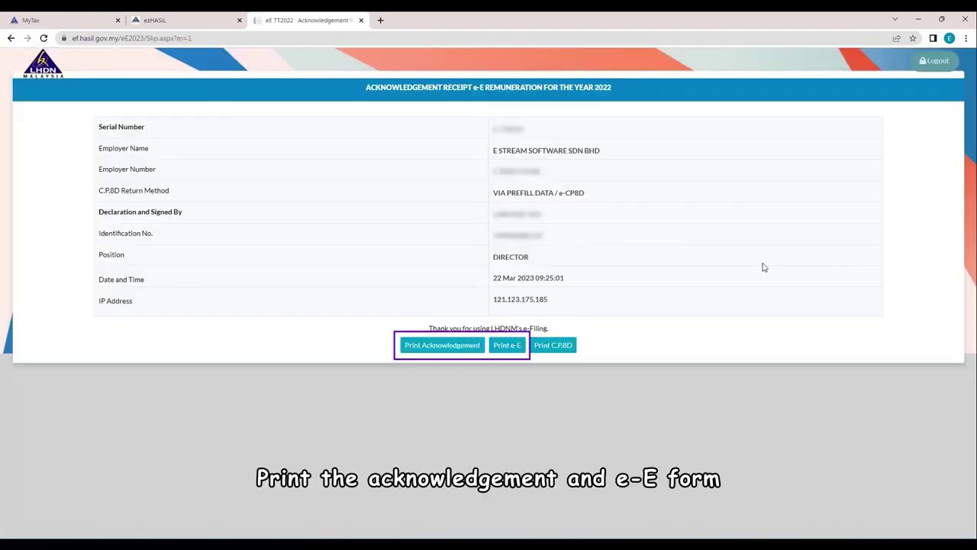
click(507, 347)
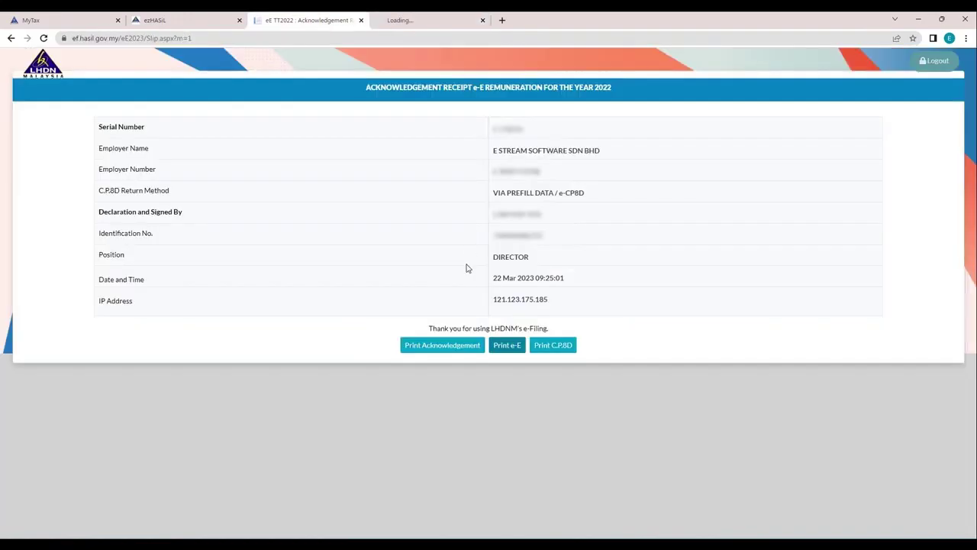